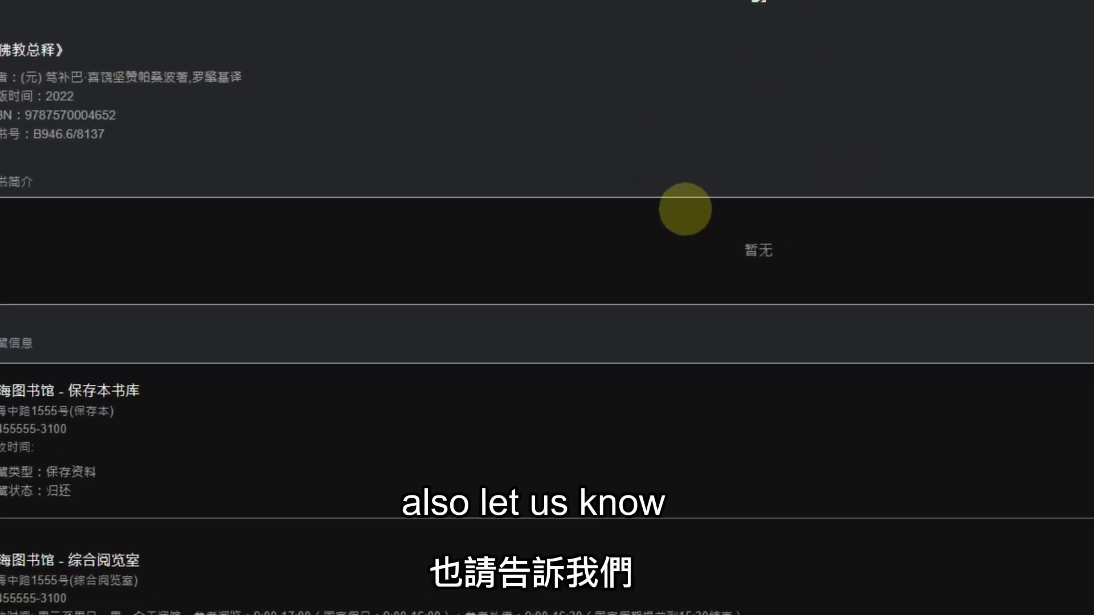
pyautogui.scroll(-2, 743, 220)
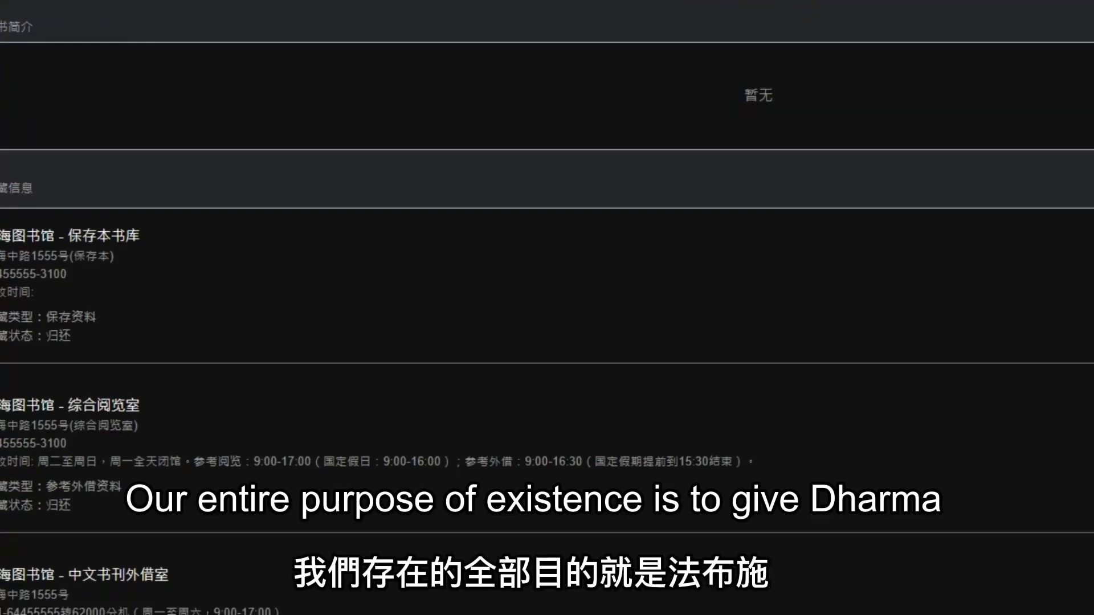
pyautogui.scroll(2, 494, 49)
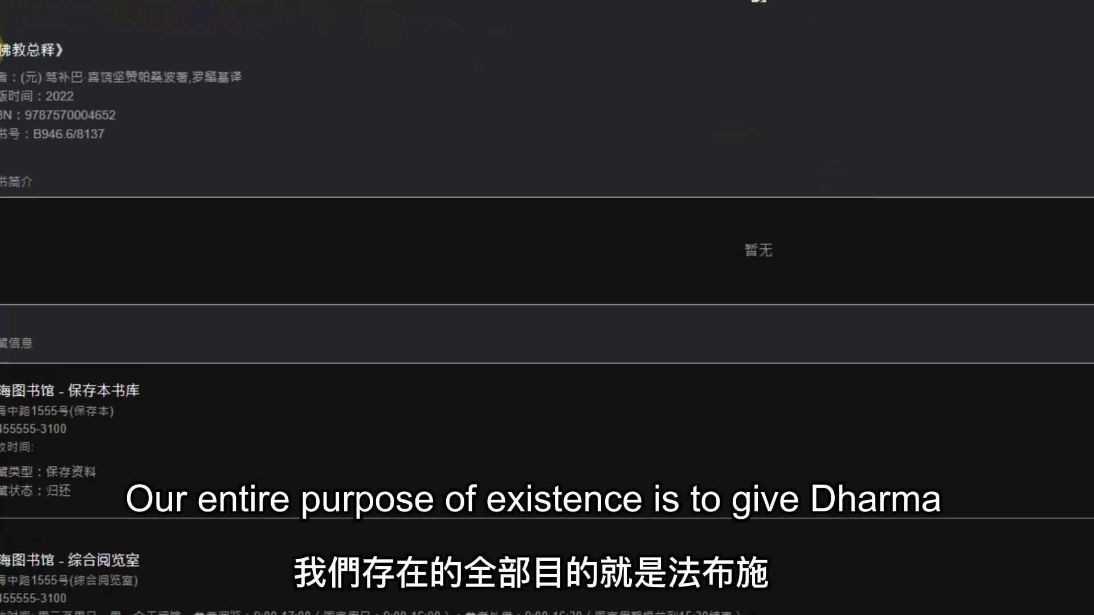